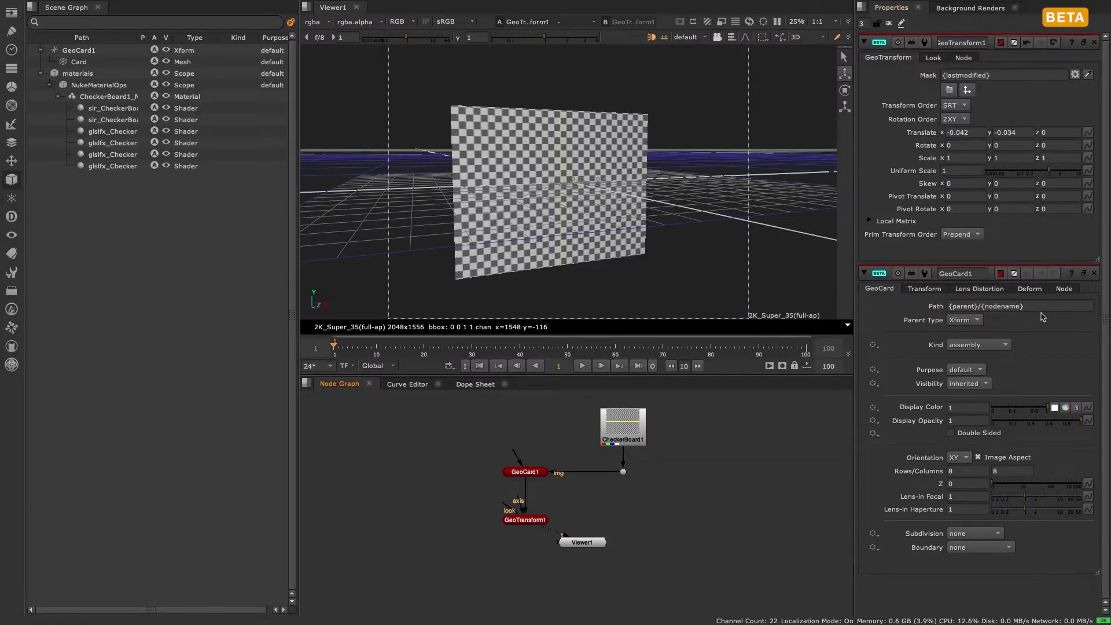
Step: Examine the card's path value, the GeoTransform mask value and the GeoCard1 prims in the hierarchy
drag(1043, 308, 923, 309)
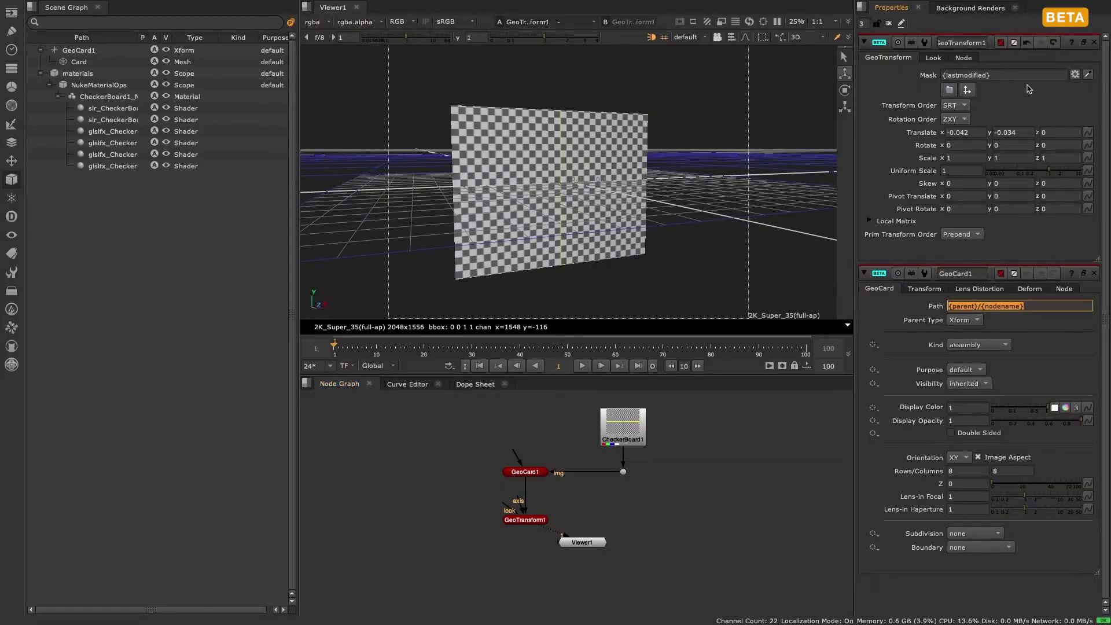
drag(1029, 75, 938, 77)
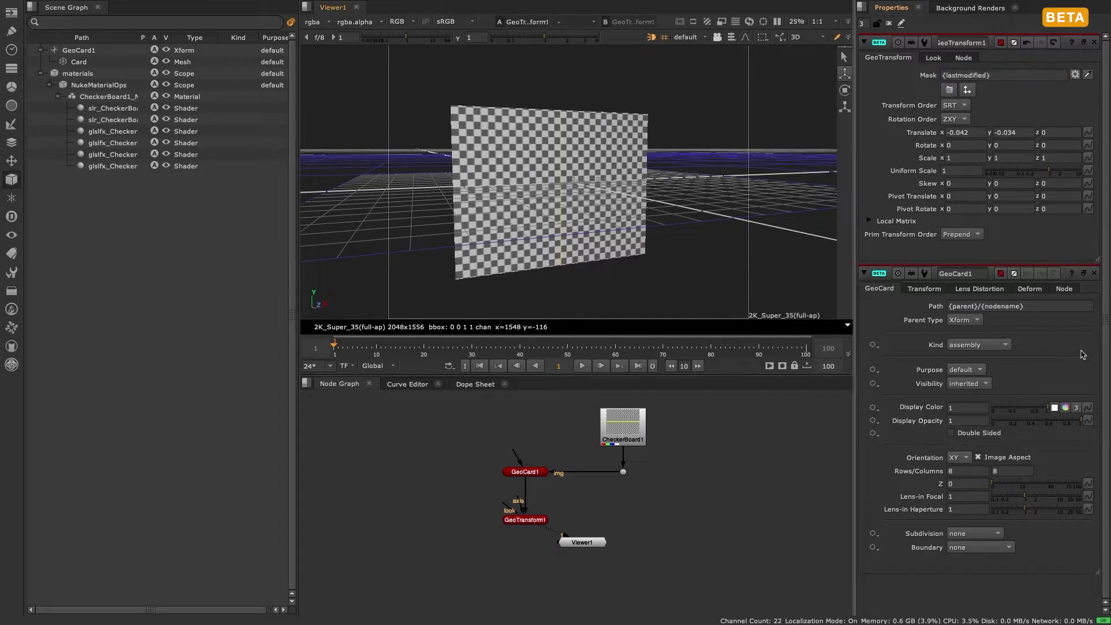
click(1055, 306)
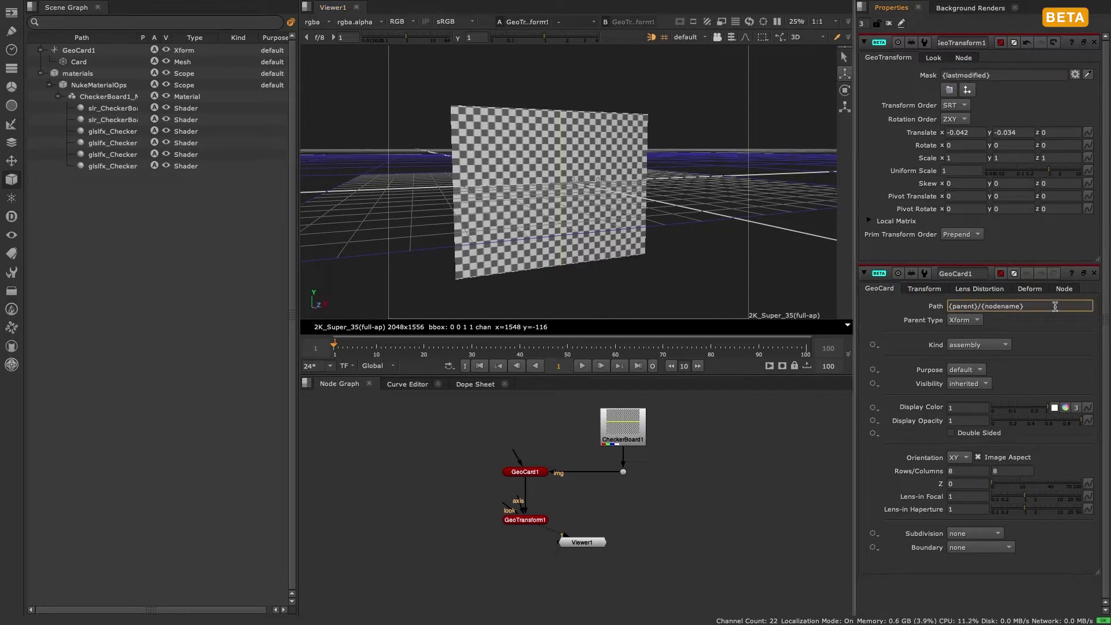
click(111, 52)
click(110, 61)
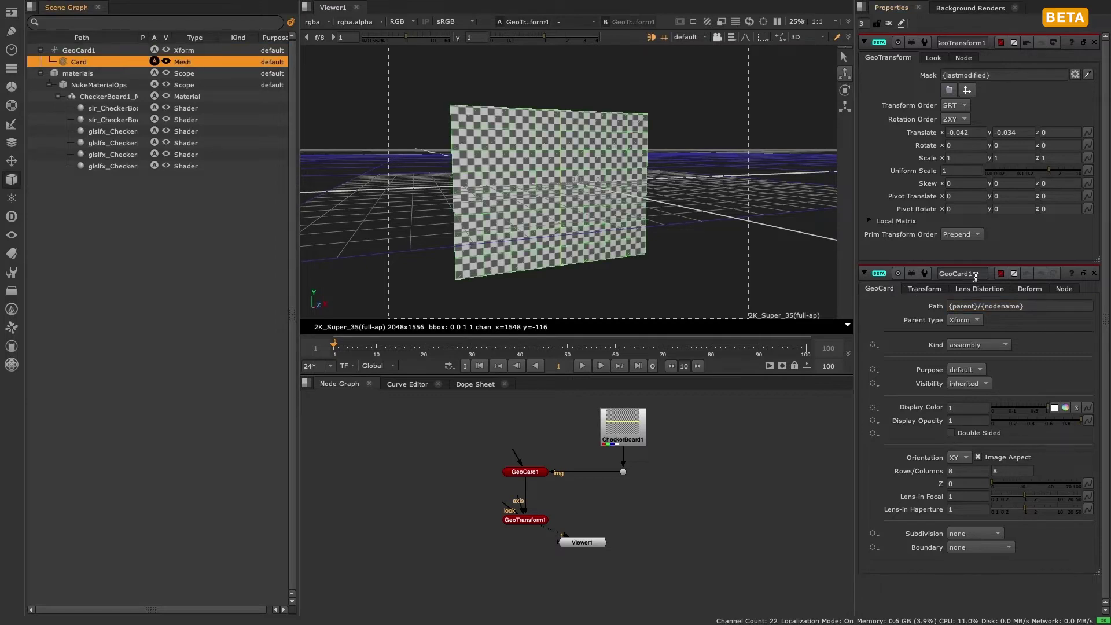
click(1042, 307)
Step: Set the GeoTransform mask from the card prim, then reset it to the last modified prim
click(613, 179)
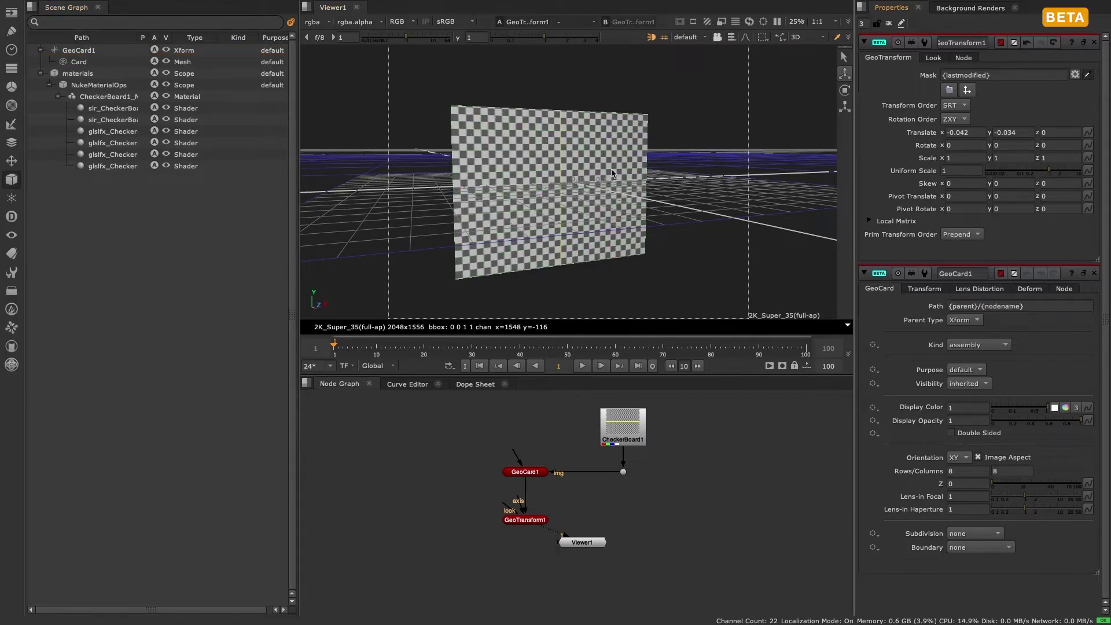
click(619, 162)
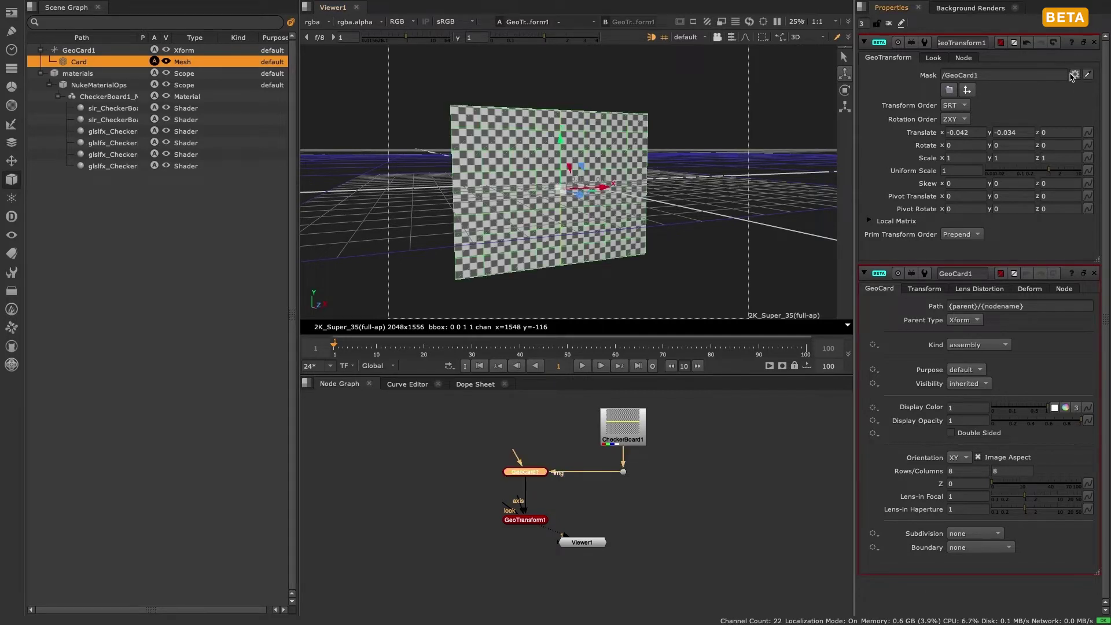
click(1075, 75)
click(1049, 136)
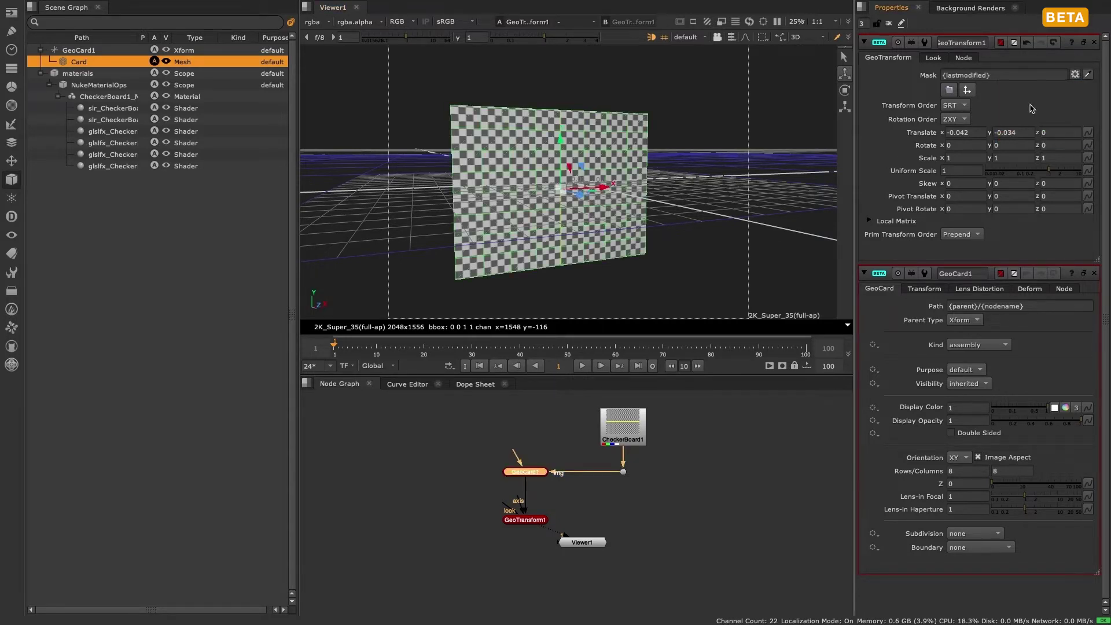
Step: Replace GeoCard1's path {parent}/{nodename} with /Scene001/Shot001/BG/Card001
drag(1041, 306, 930, 309)
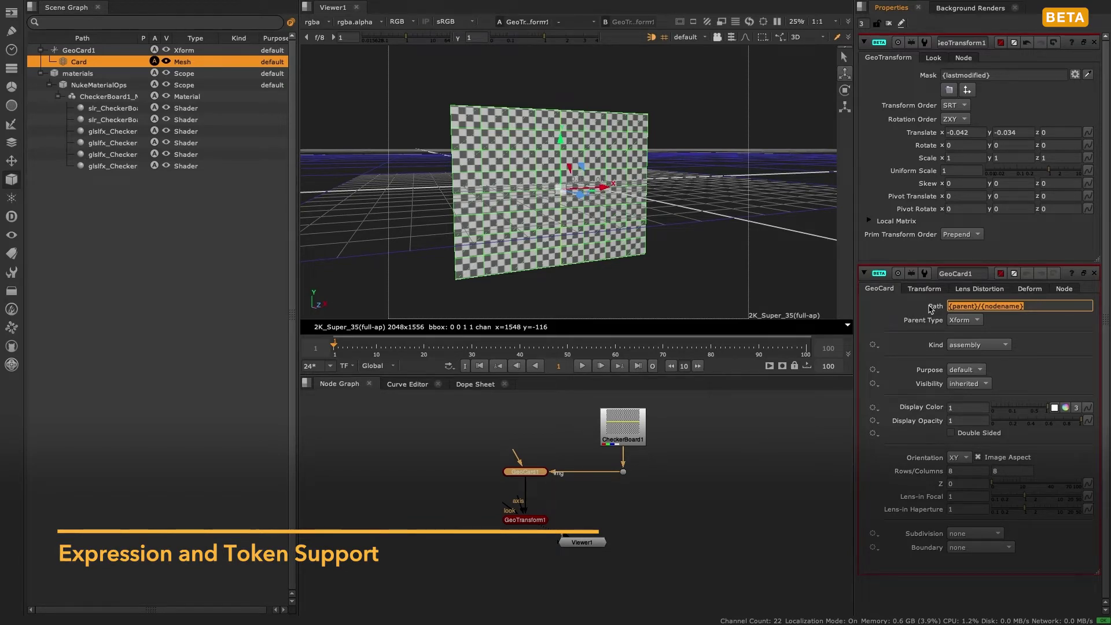
text(/Scene001/Shot001/BG)
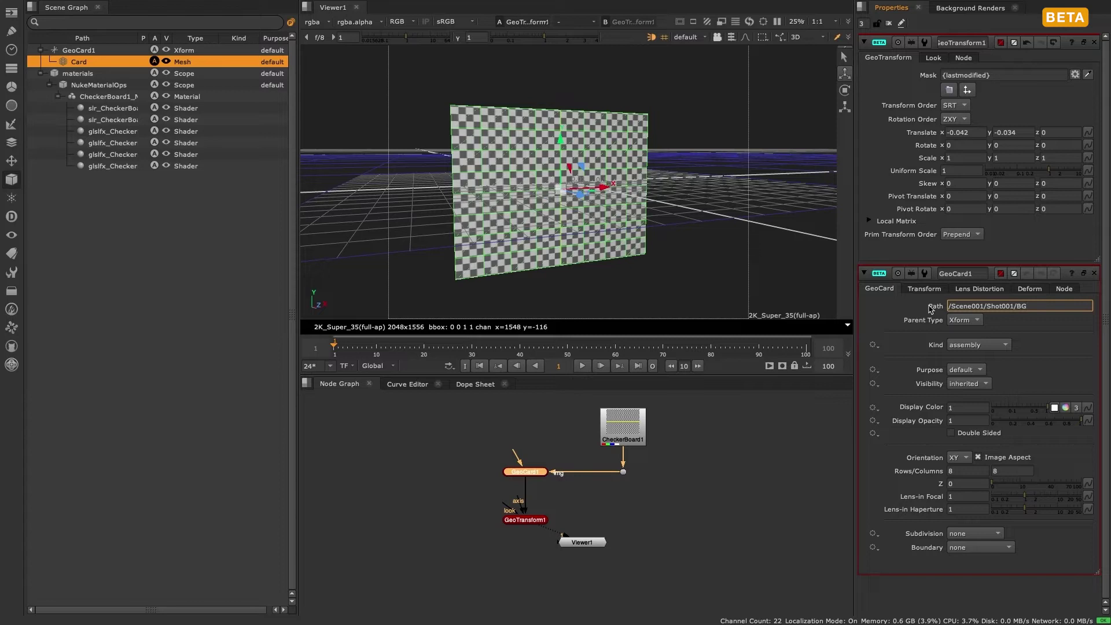
text(/Card001)
key(Return)
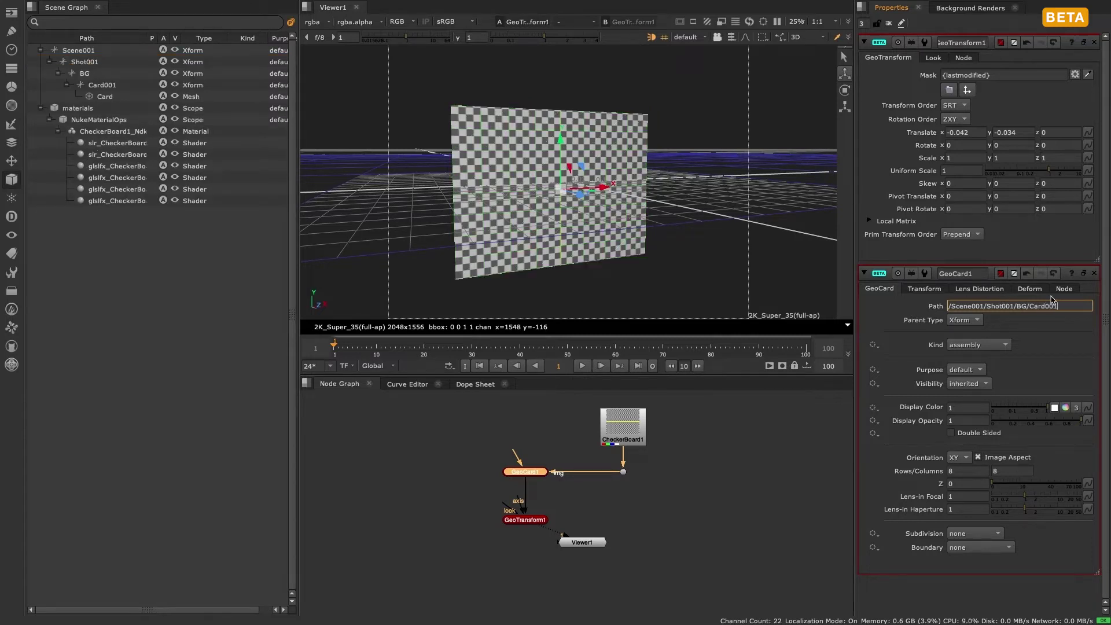
Step: Browse Scene001, Shot001, BG, Card001 and its Card mesh in the Scene Graph, then deselect GeoCard1
click(97, 49)
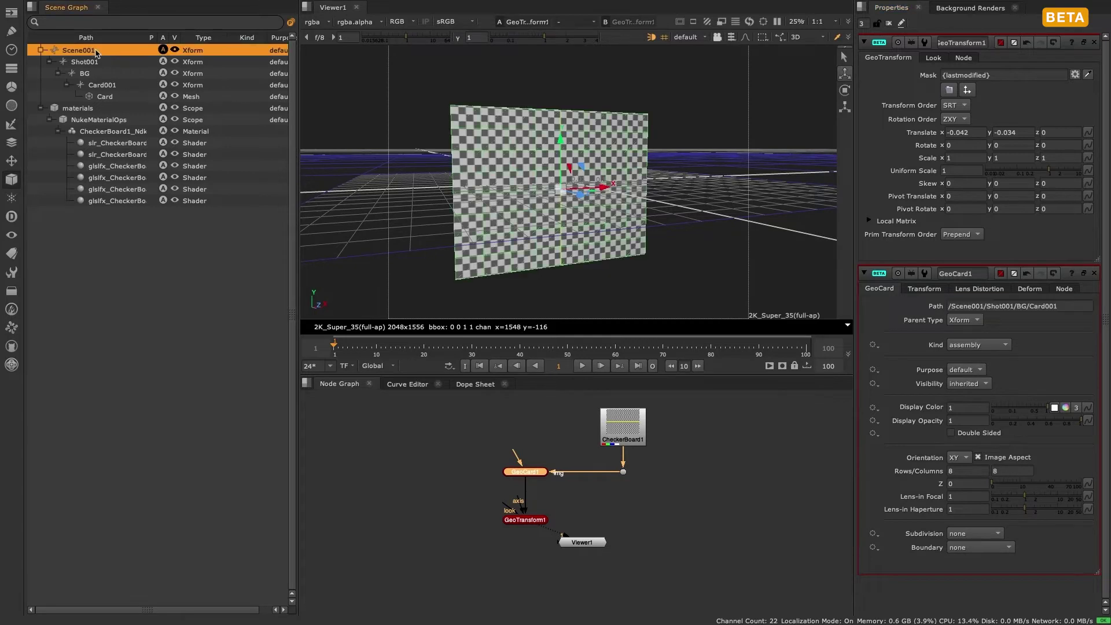
click(99, 62)
click(100, 73)
click(109, 86)
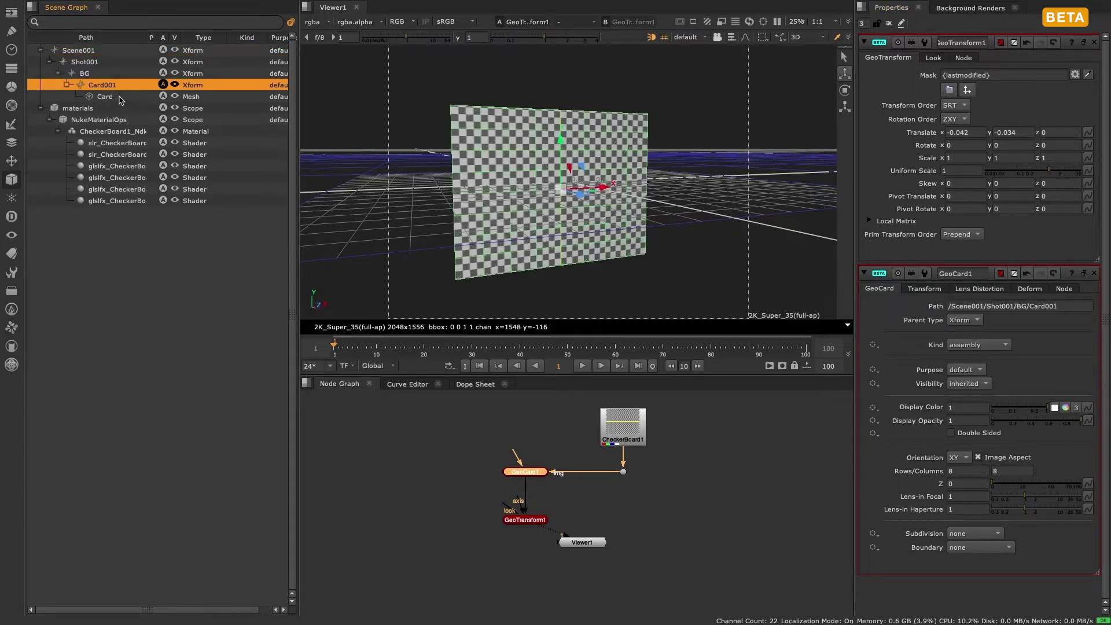
click(119, 97)
click(673, 456)
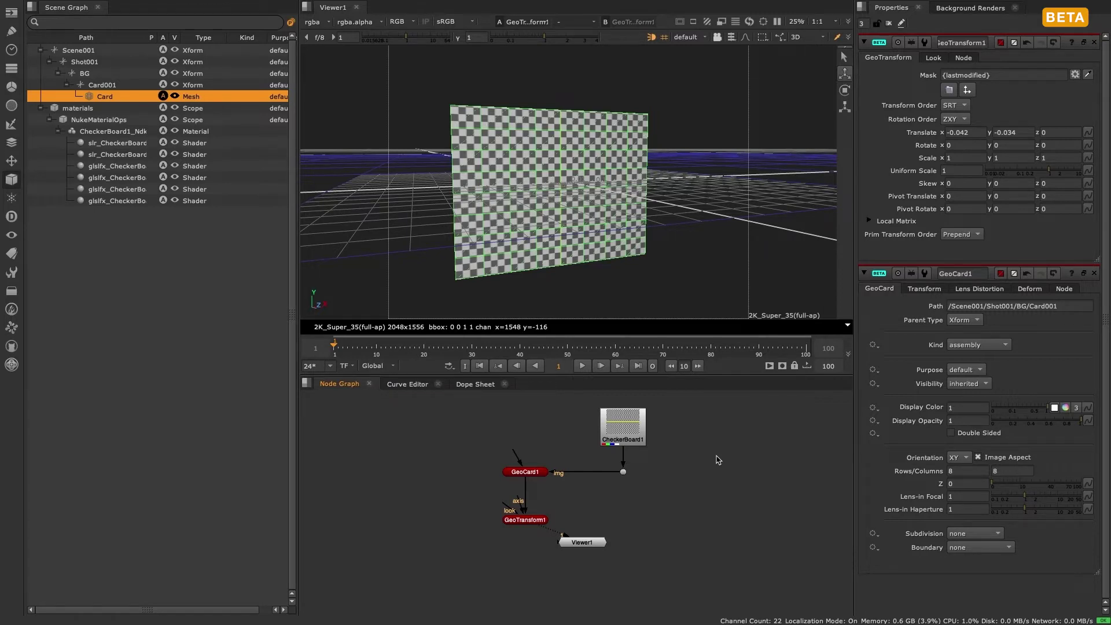
Step: Add a GeoCube node after GeoTransform1 and place it lower in the graph
click(523, 520)
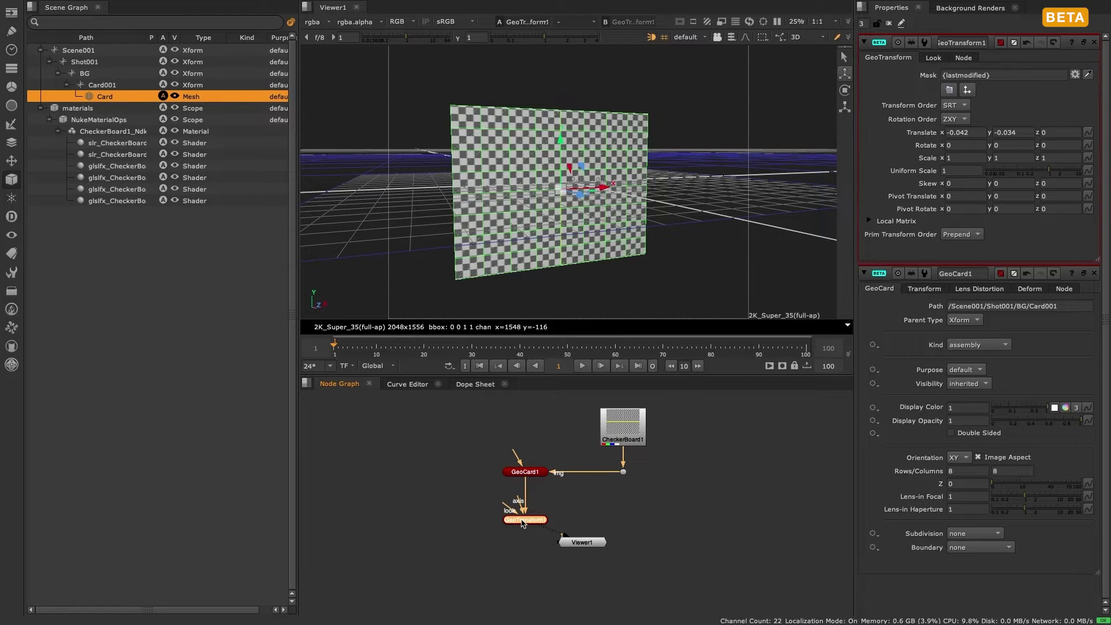
key(Tab)
text(geocub)
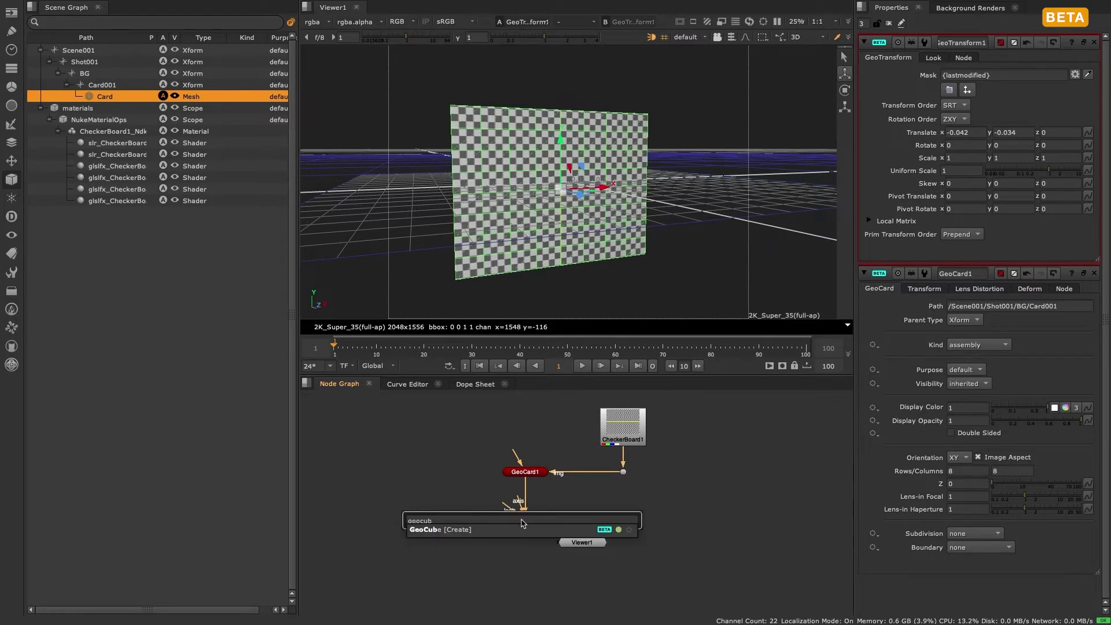
key(Return)
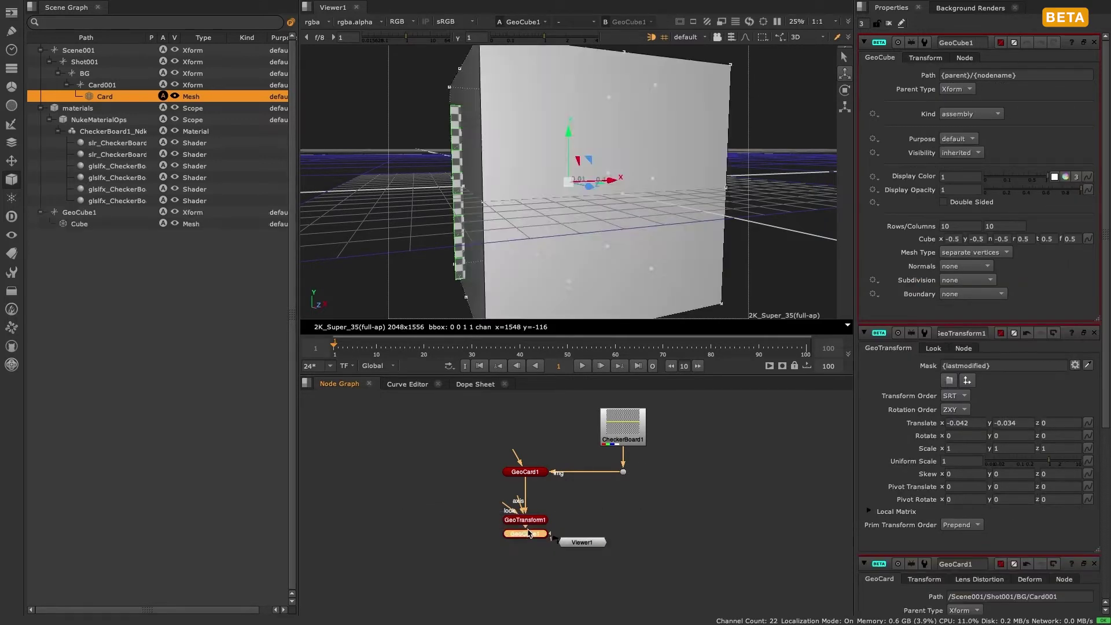
drag(528, 532, 528, 551)
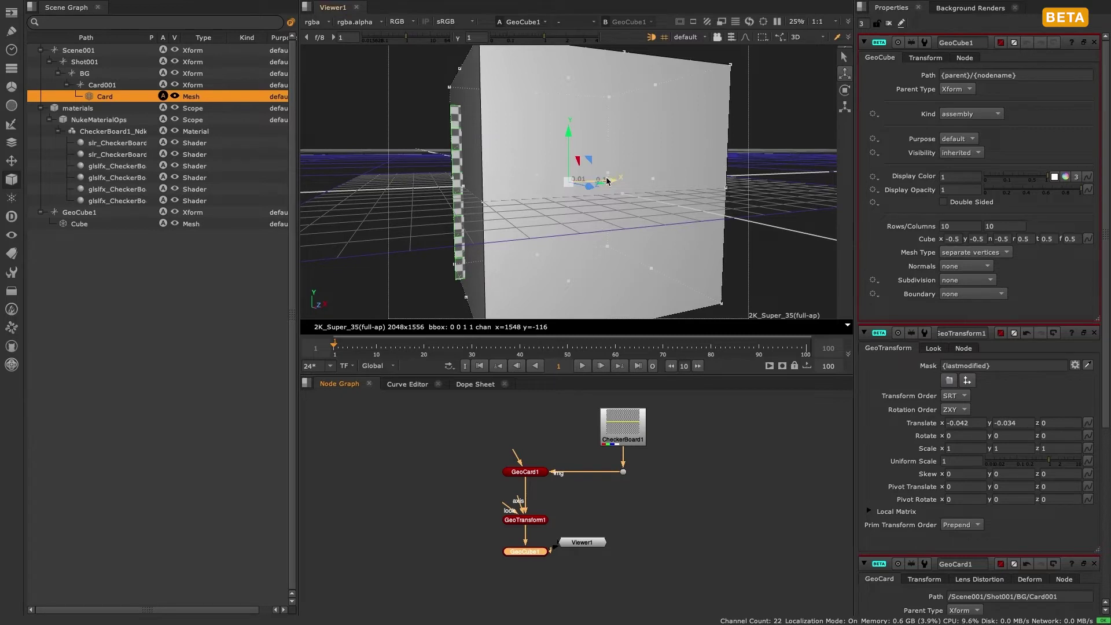
Step: Slide the cube right along X off the card and feed CheckerBoard1 into its img input
drag(606, 181, 727, 177)
scroll(755, 191, down, 3)
scroll(756, 191, up, 2)
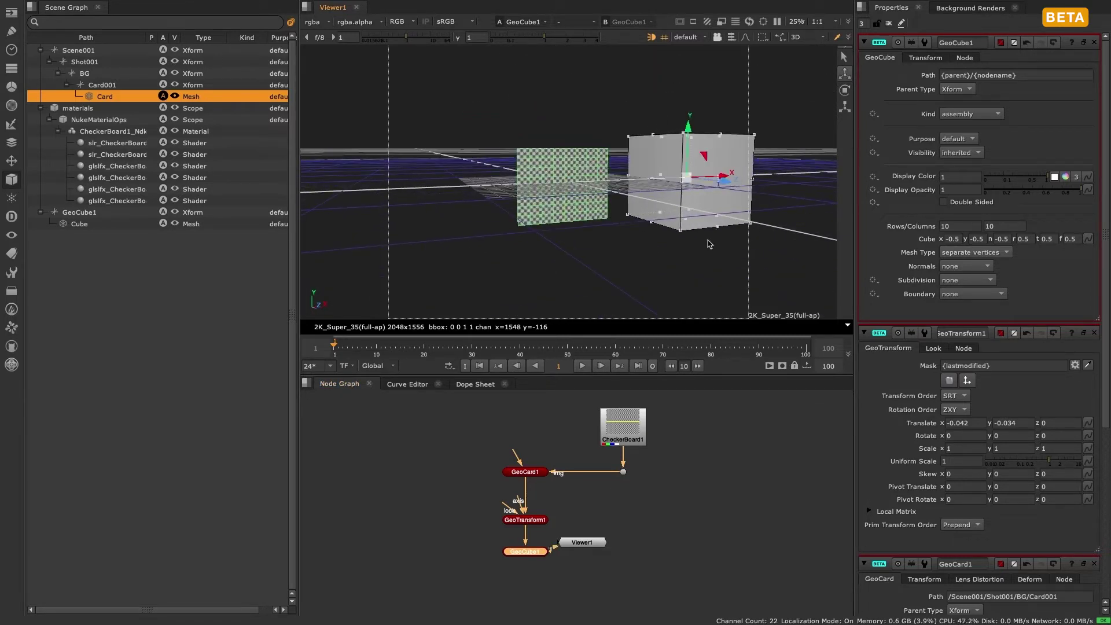
drag(582, 542, 539, 598)
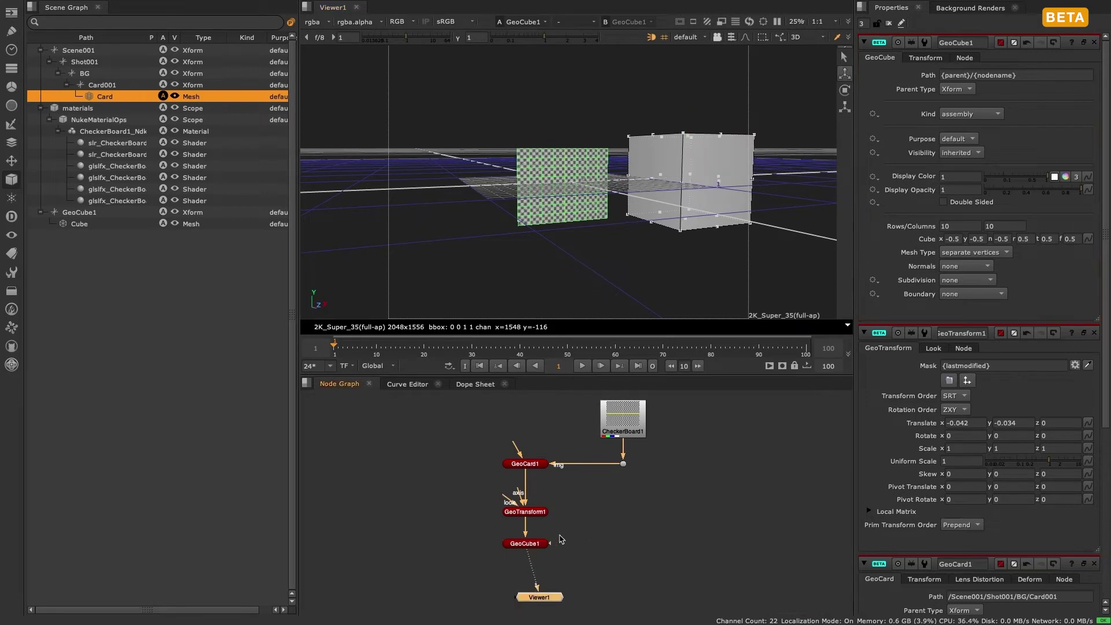
drag(549, 543, 623, 464)
drag(563, 508, 623, 543)
Step: Replace GeoCube1's path with /Scene001/Shot001/BG/Cube001
click(696, 505)
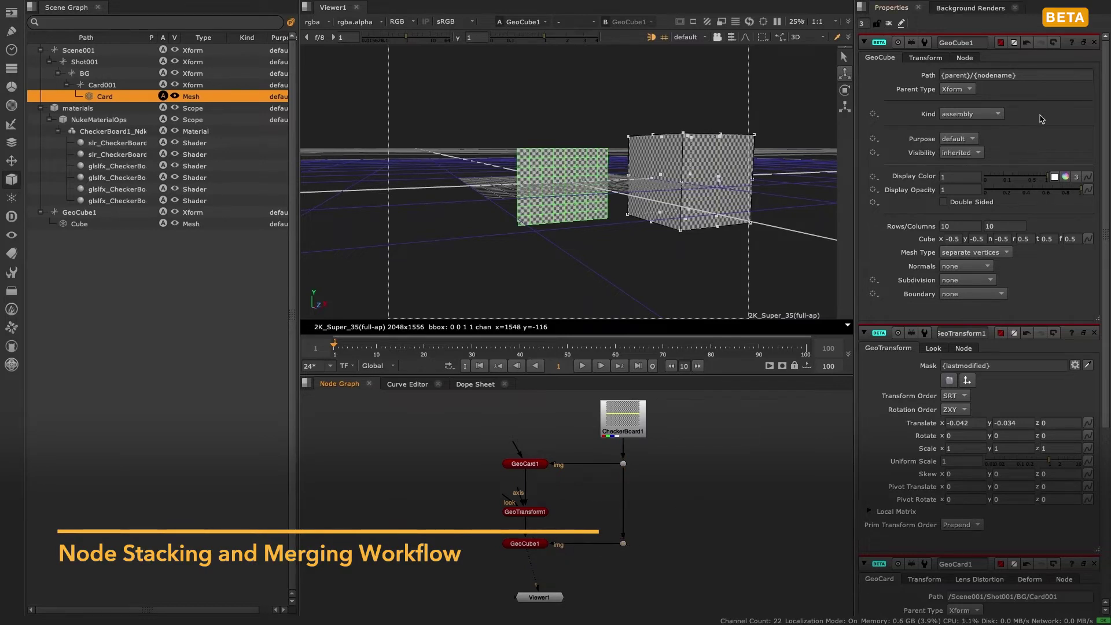
click(1035, 75)
key(ctrl+a)
text(/)
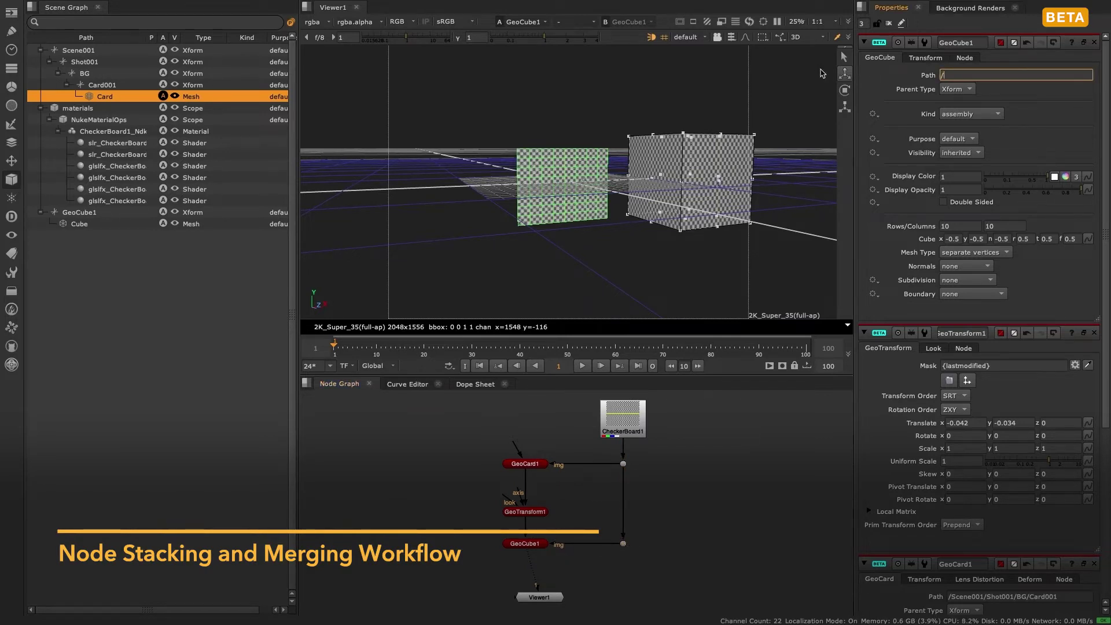
text(Scene001/Shot001/BG/Cube001)
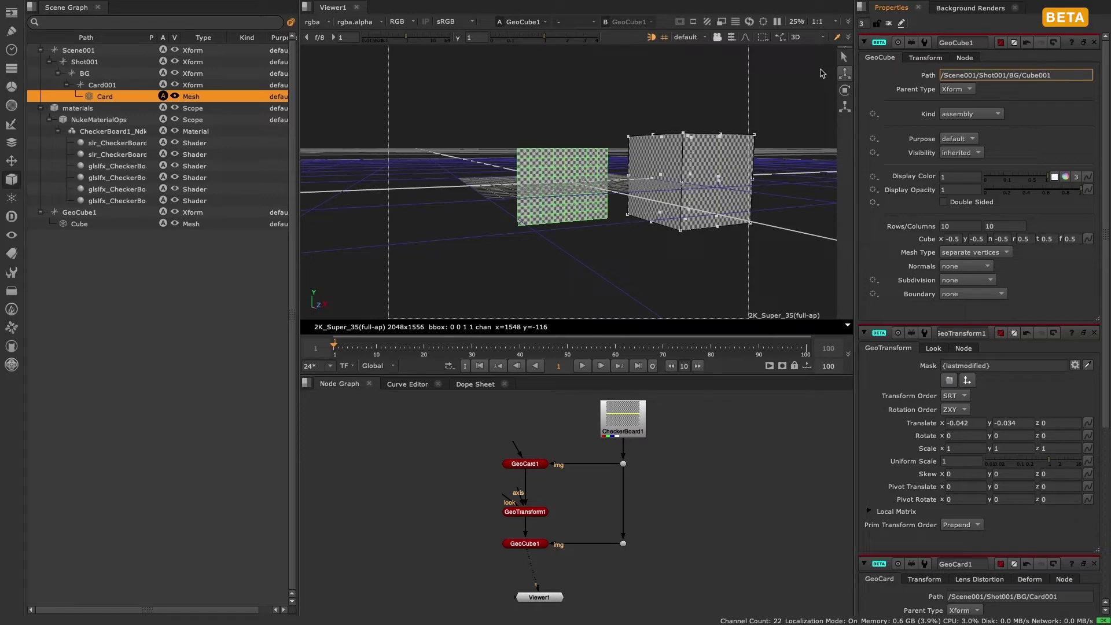
key(Return)
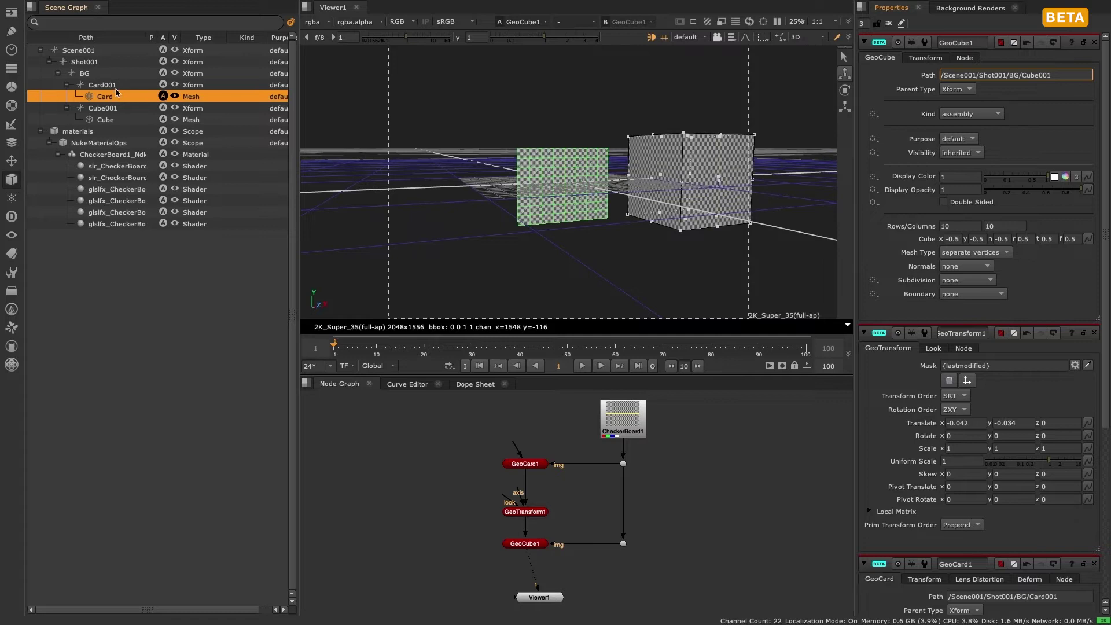
Step: Check BG, Card001, the Card mesh and Cube001 rows in the Scene Graph
click(98, 85)
click(100, 75)
click(111, 95)
click(109, 108)
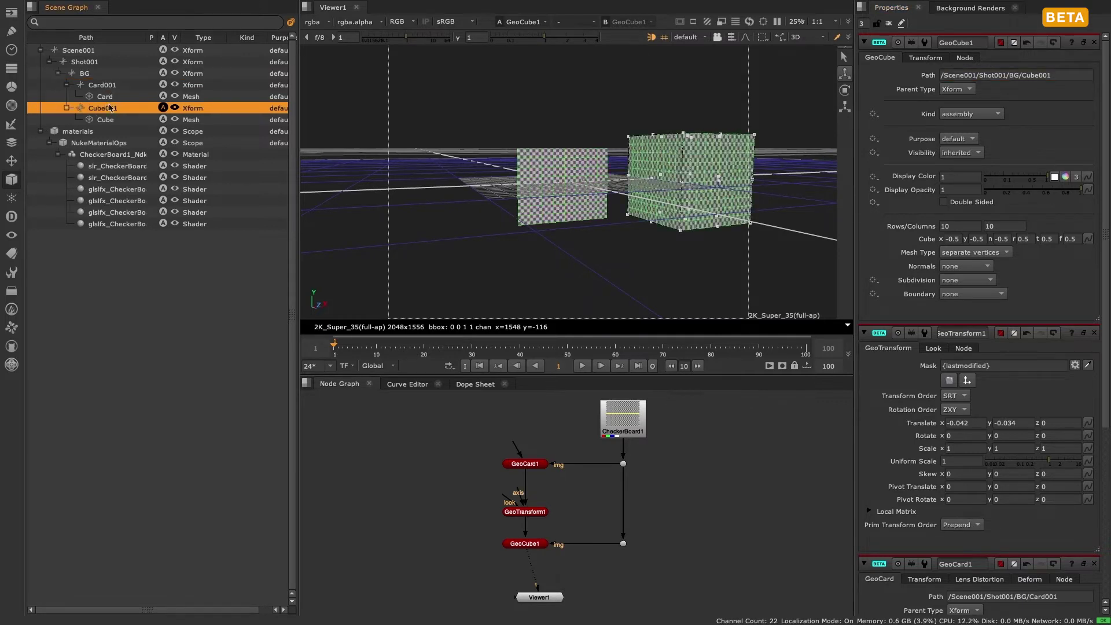
click(112, 85)
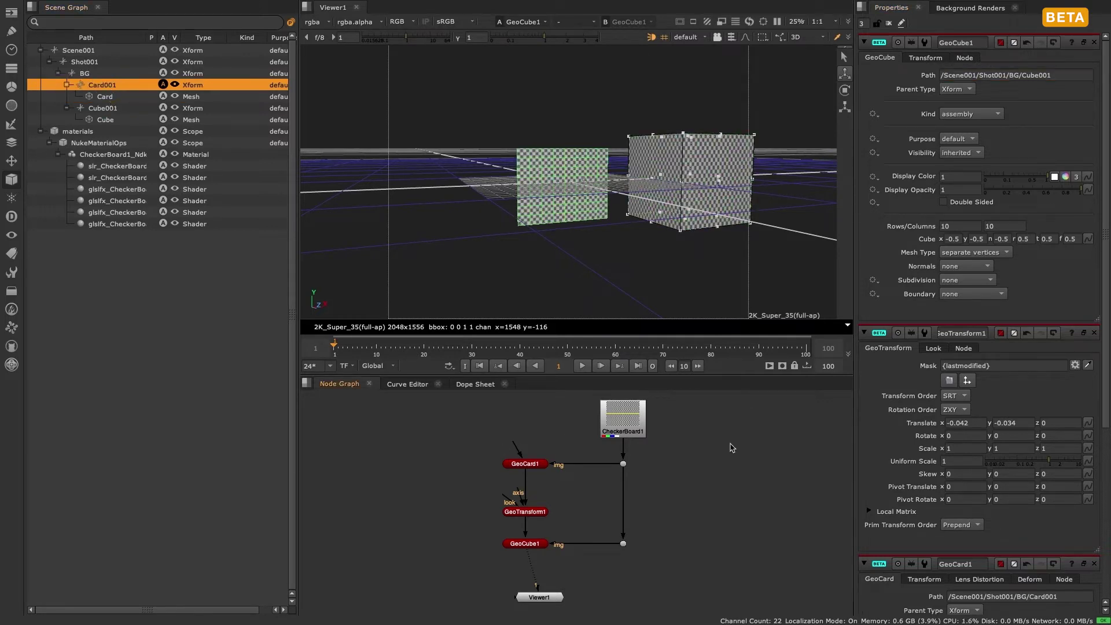
Step: Pull GeoTransform1 out, wire it to Viewer1 and lift the card to Translate y 0.555
drag(542, 514, 538, 584)
click(538, 597)
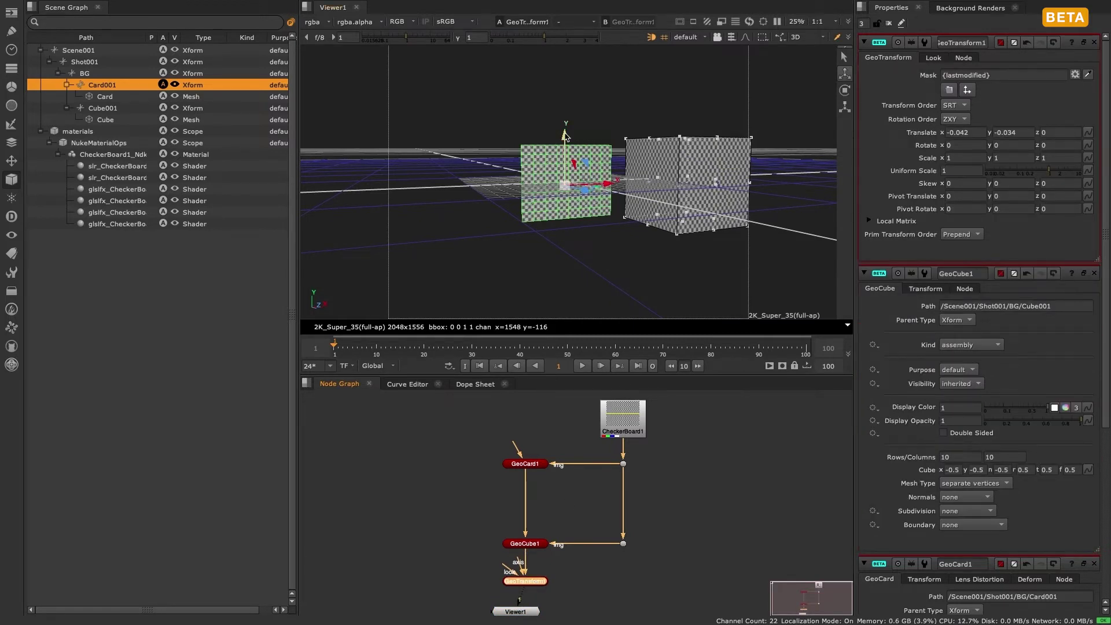
drag(564, 137, 555, 78)
Step: Put GeoTransform1 back between GeoCard1 and GeoCube1 and align it in the pipe
drag(523, 580, 524, 502)
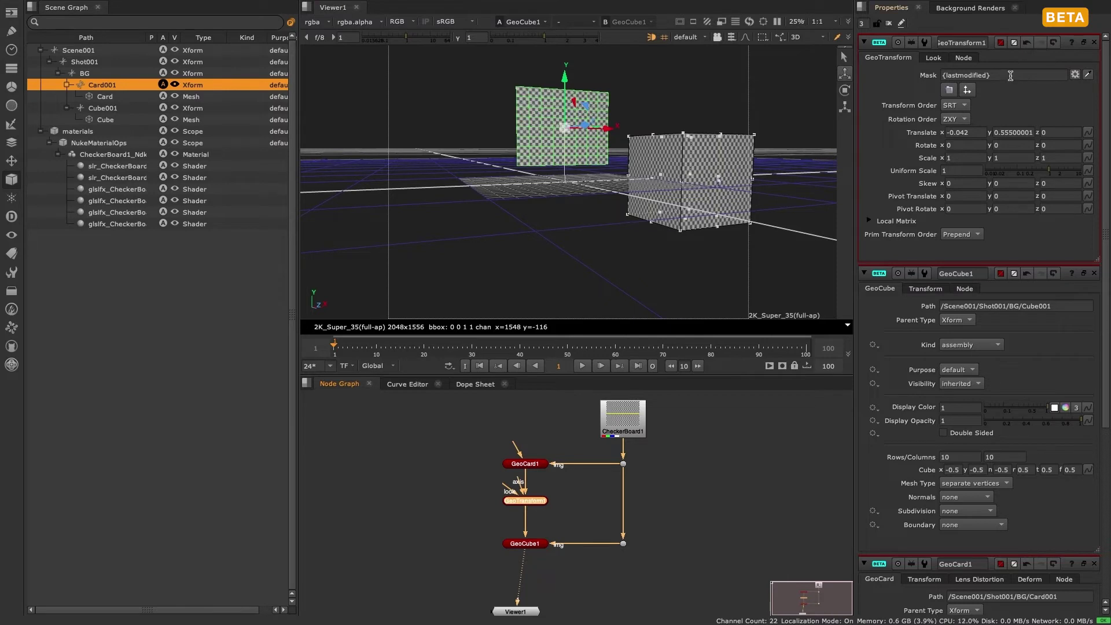
click(568, 517)
mouse_move(535, 507)
mouse_down()
mouse_move(549, 508)
mouse_move(529, 491)
mouse_move(454, 558)
mouse_move(517, 587)
mouse_move(454, 529)
mouse_move(523, 491)
mouse_move(523, 502)
mouse_up()
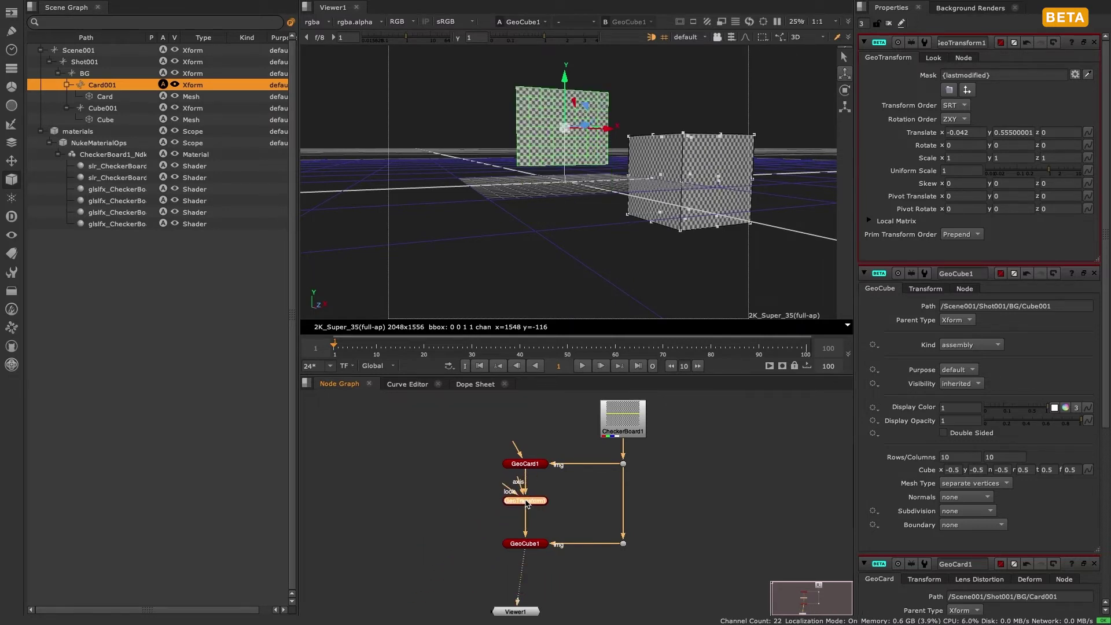
drag(990, 75, 964, 75)
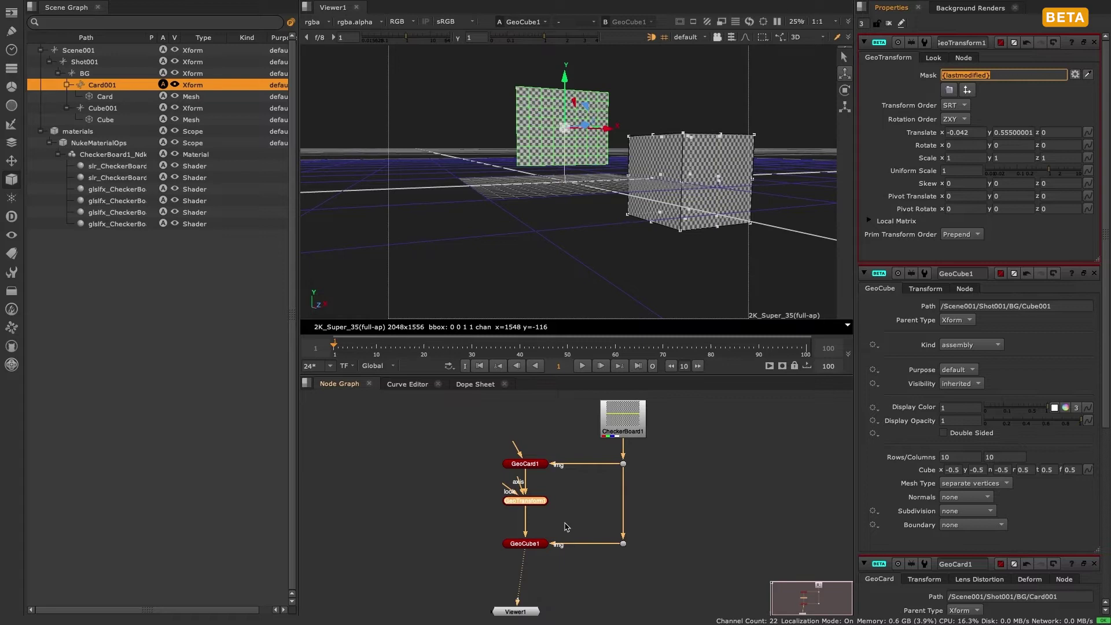
Step: Move GeoTransform1 below GeoCube1, before Viewer1, so the cube rises instead of the card
drag(544, 501, 539, 583)
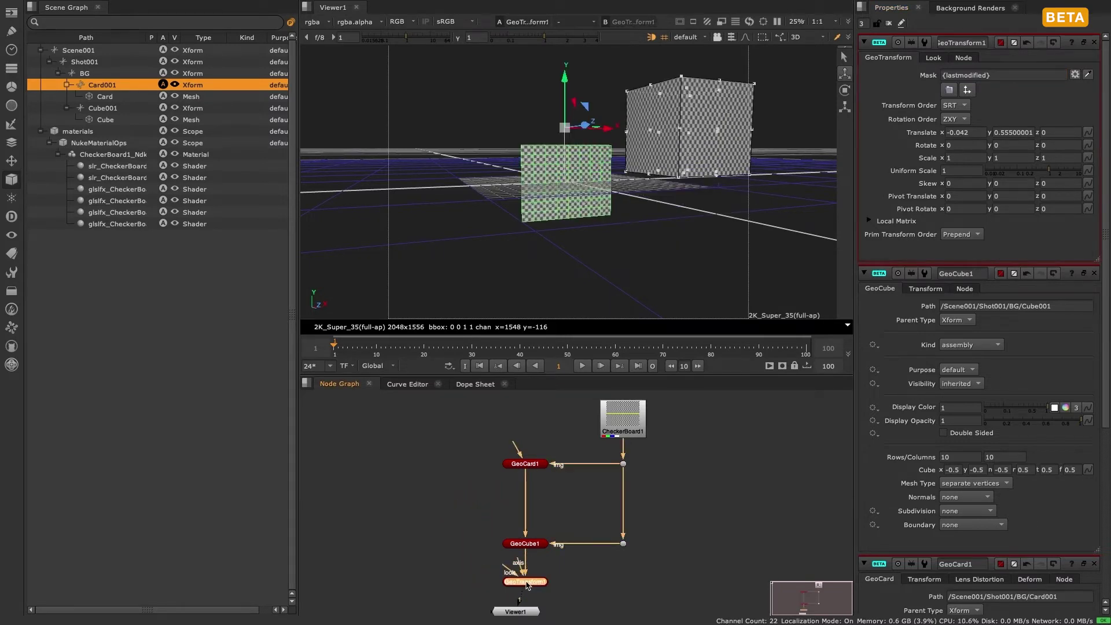
click(624, 590)
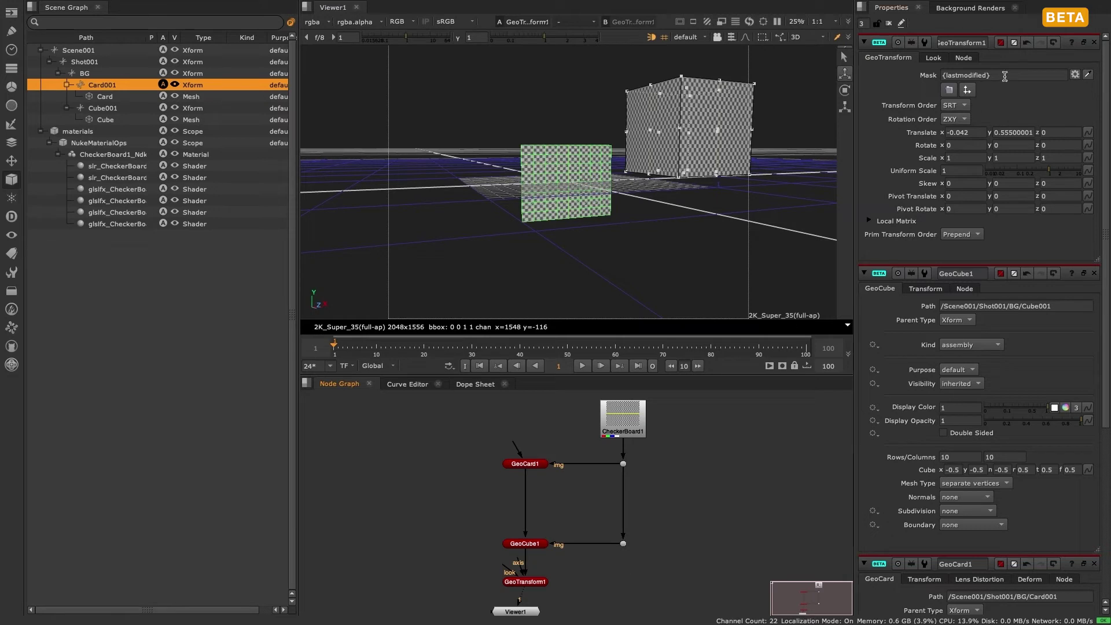
drag(1004, 75, 924, 74)
click(711, 144)
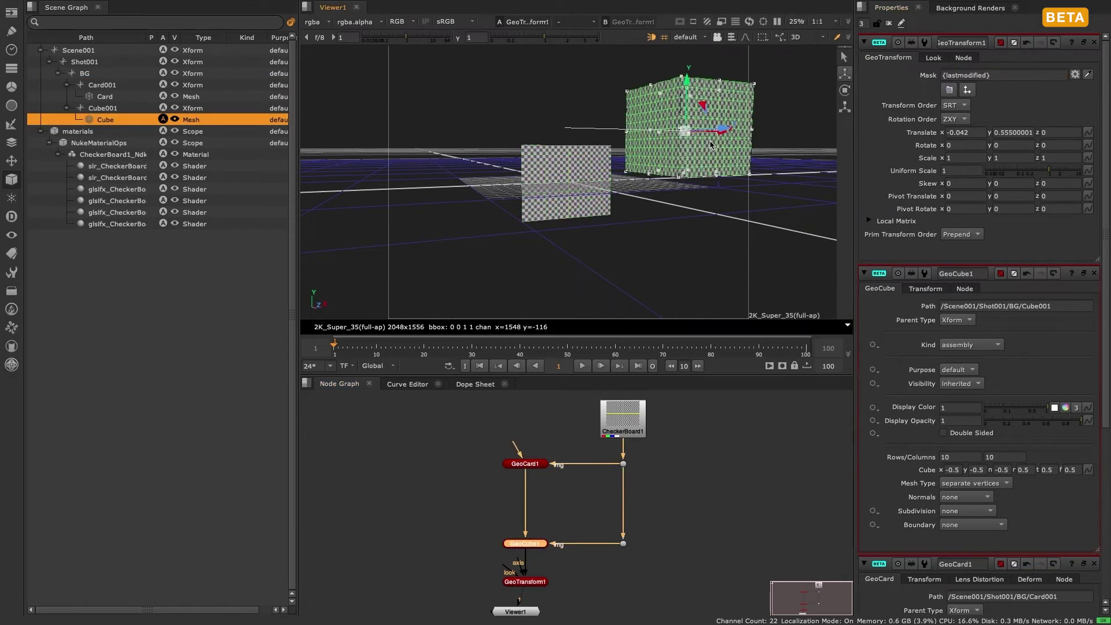
click(728, 474)
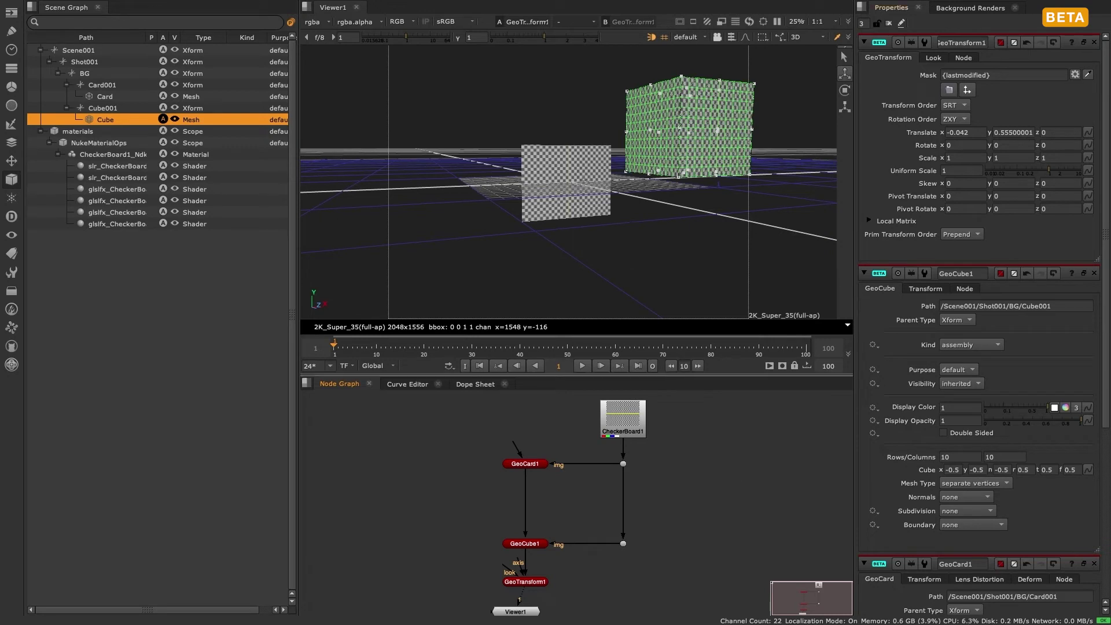
Step: Change GeoTransform1's mask to /* so card and cube lift together, then check Scene001
click(1021, 75)
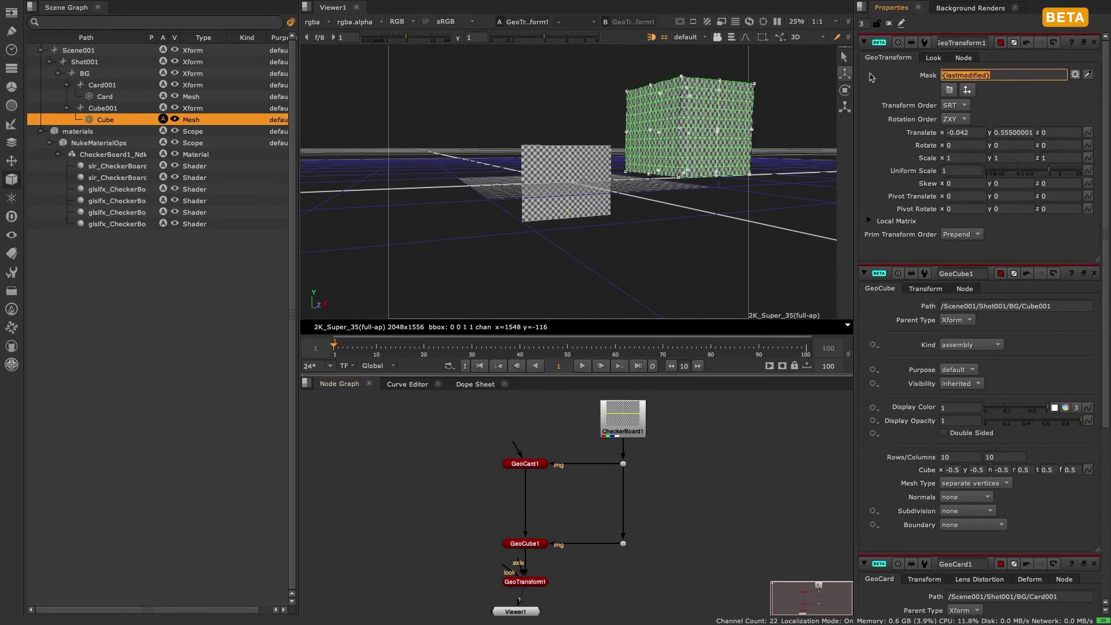
text(/*)
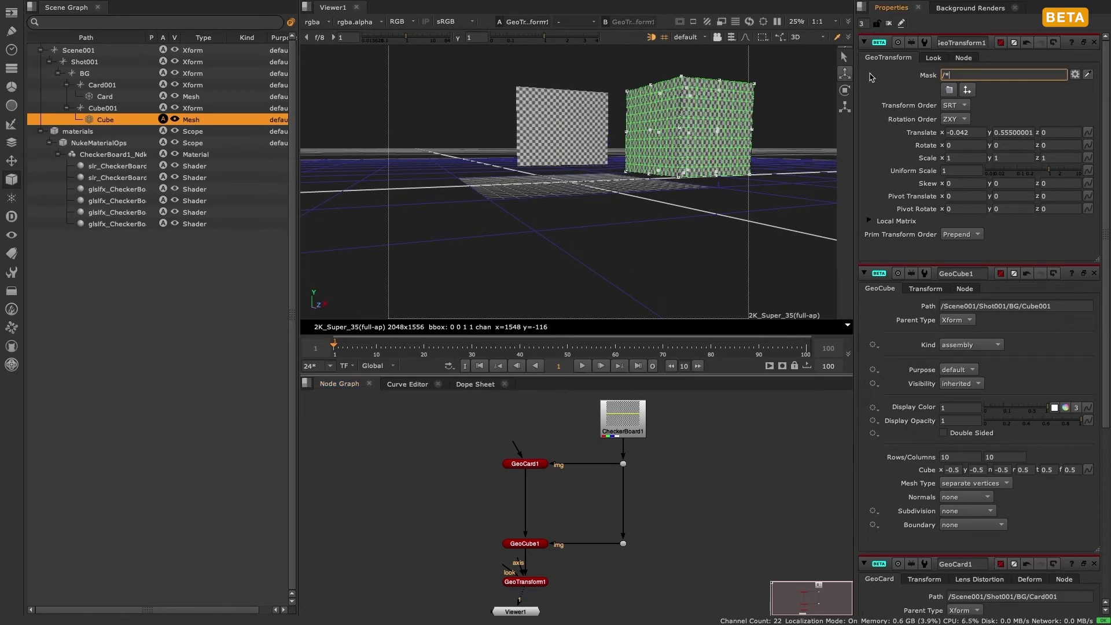
click(615, 229)
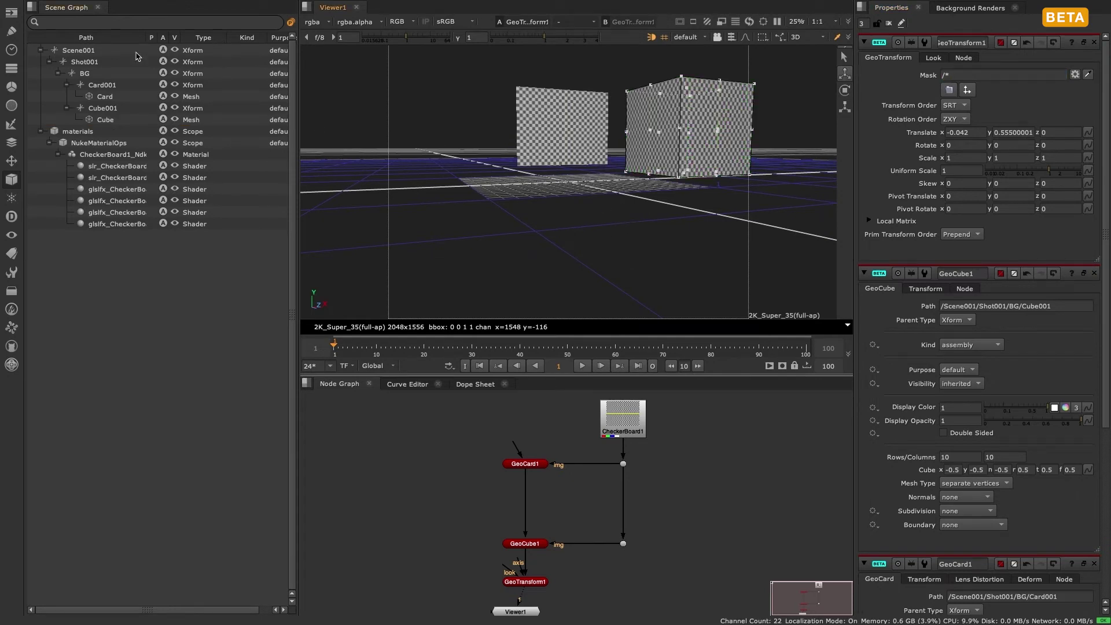
click(108, 52)
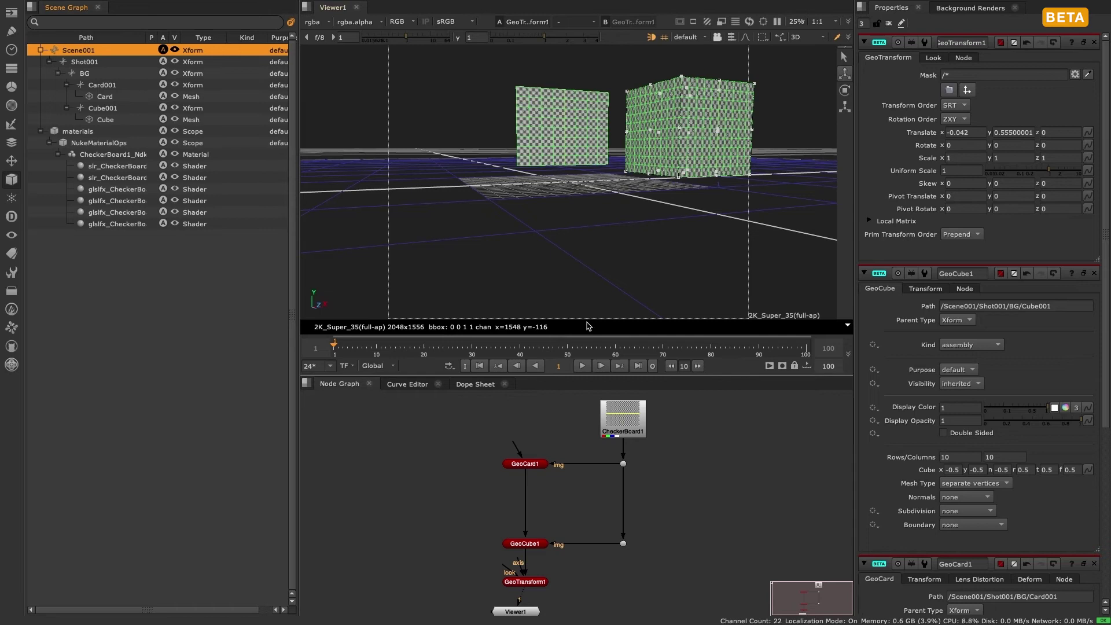
click(785, 233)
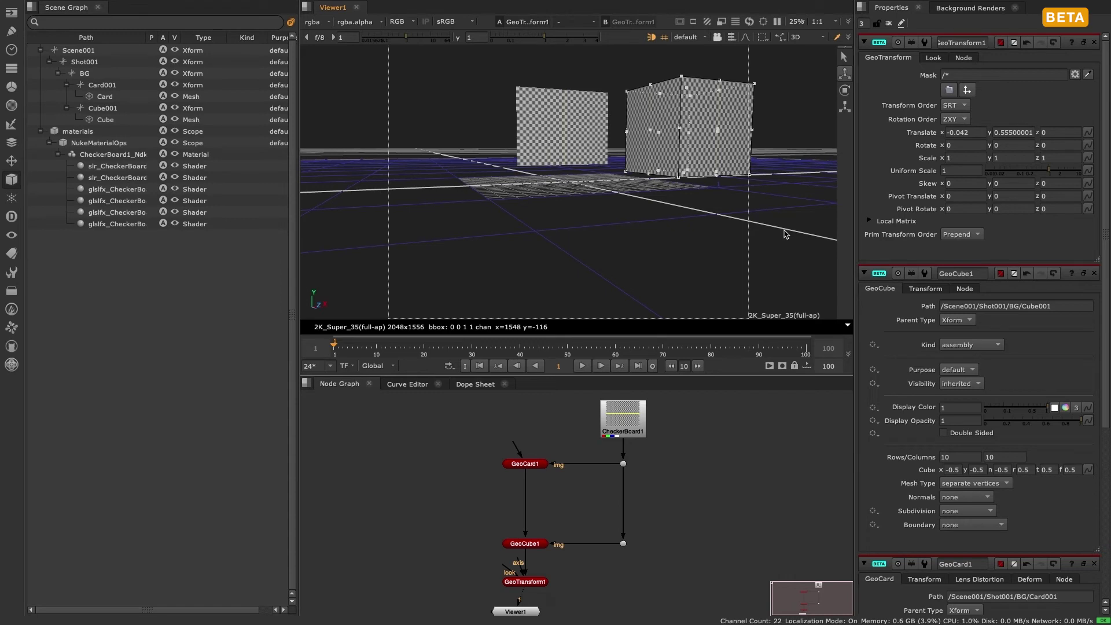
Step: Try Card001 and Cube001 as the mask by dragging their rows and picking them in the viewer
drag(111, 88, 962, 77)
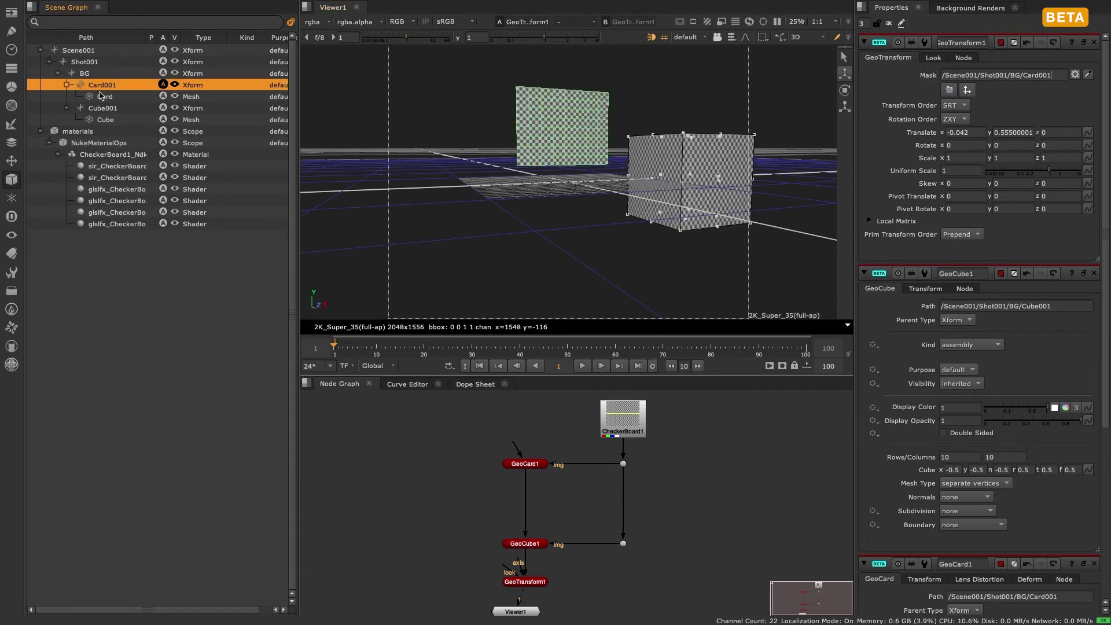
drag(98, 109, 962, 80)
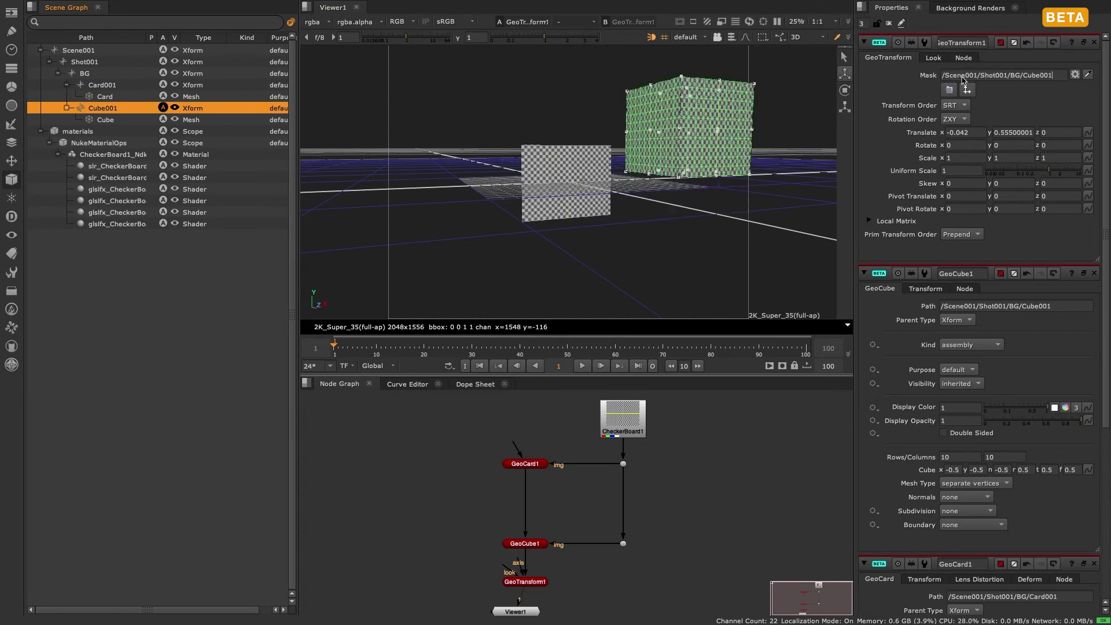
click(712, 240)
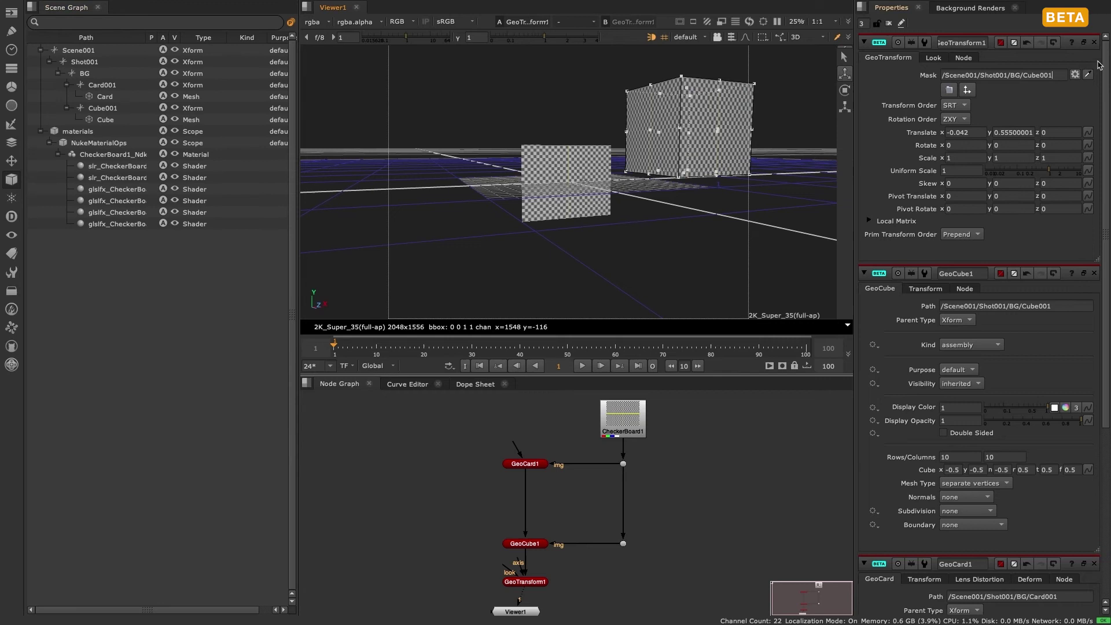
click(1091, 76)
click(555, 174)
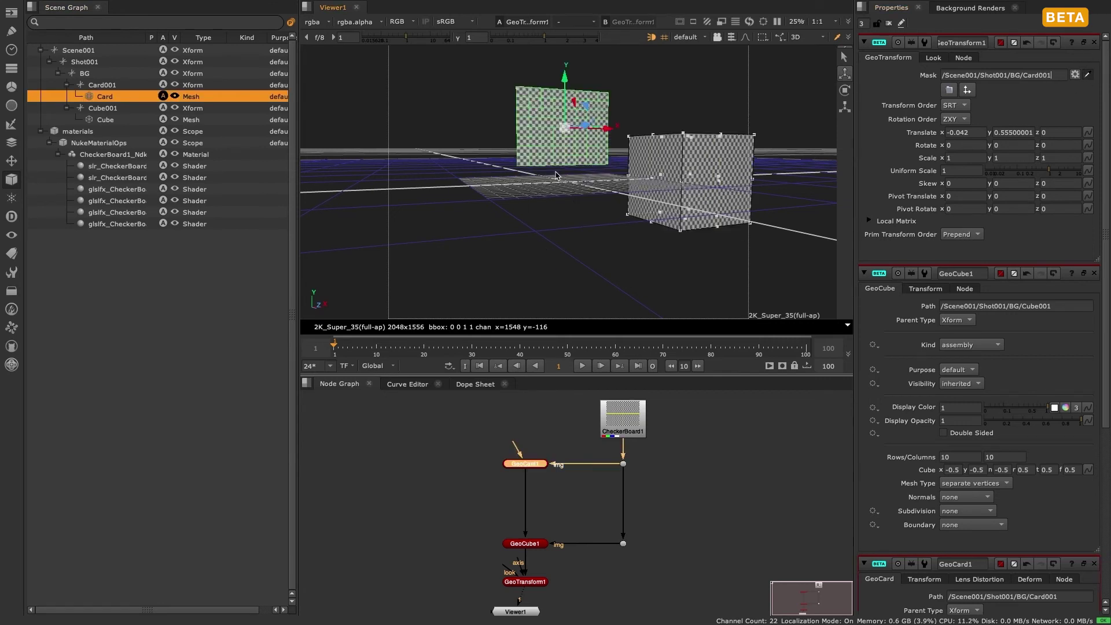
click(704, 167)
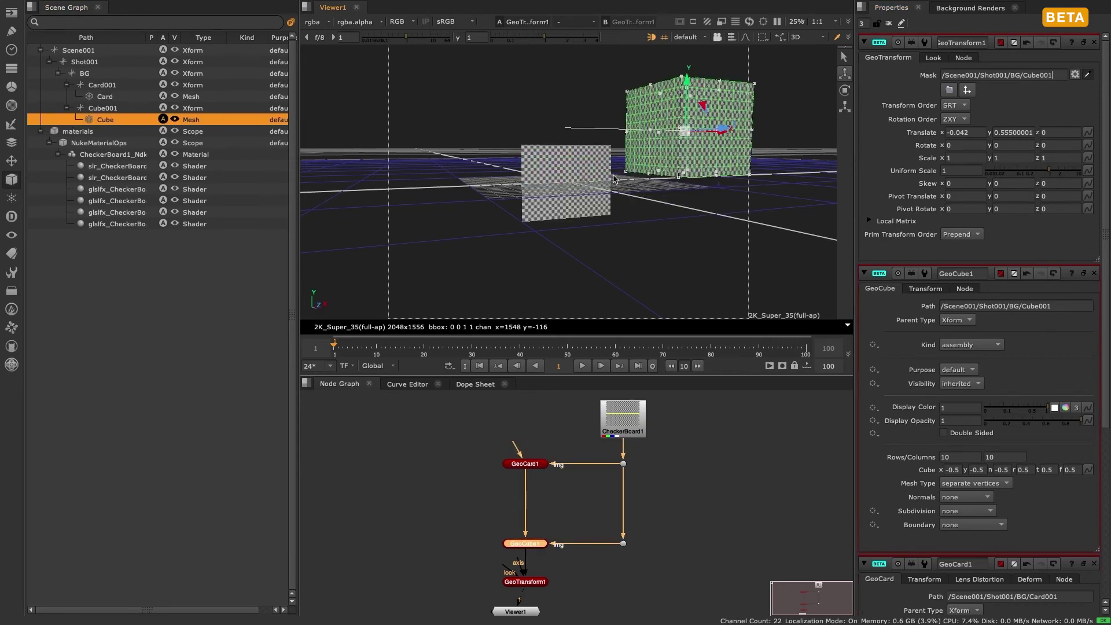
click(586, 164)
shift+click(700, 156)
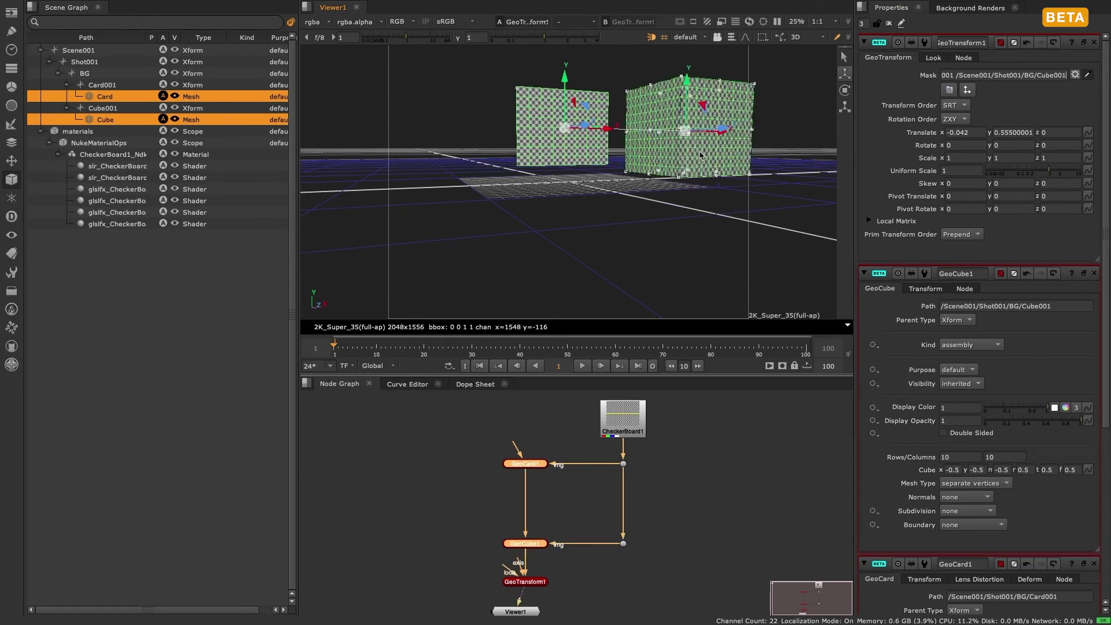
Step: Return the mask to the last modified prim so only the cube stays raised
drag(1063, 76, 1087, 76)
click(1034, 105)
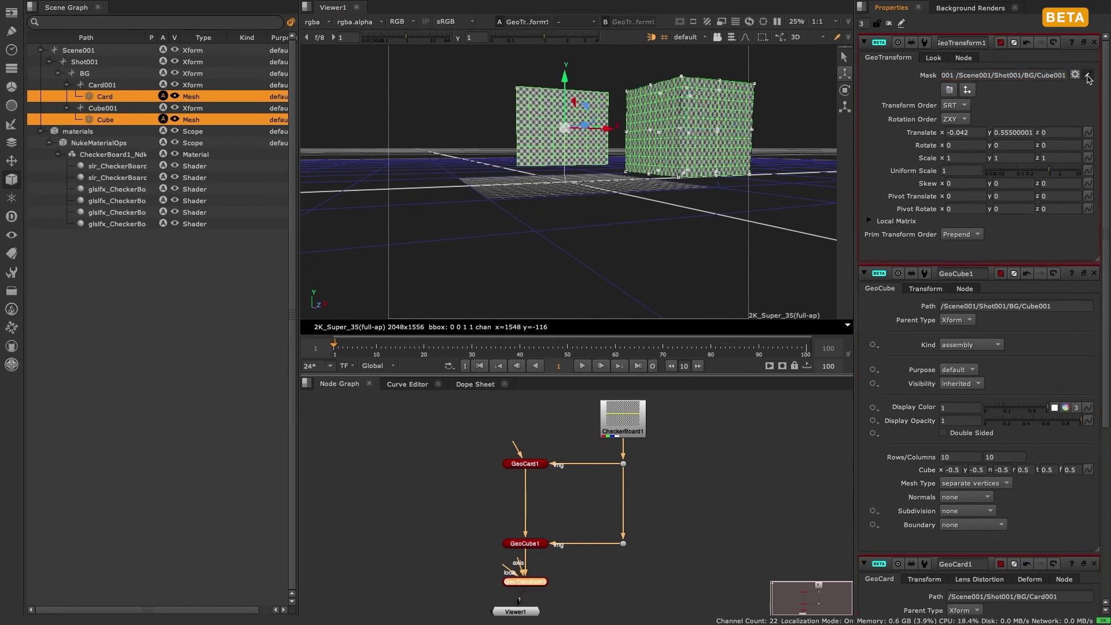
click(784, 206)
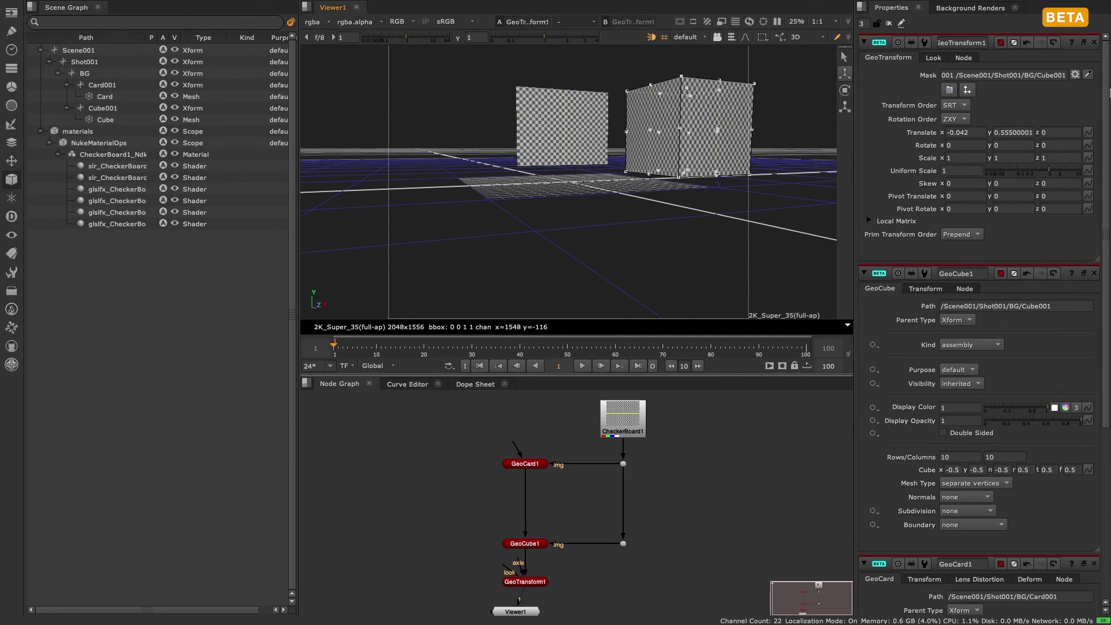
click(1074, 75)
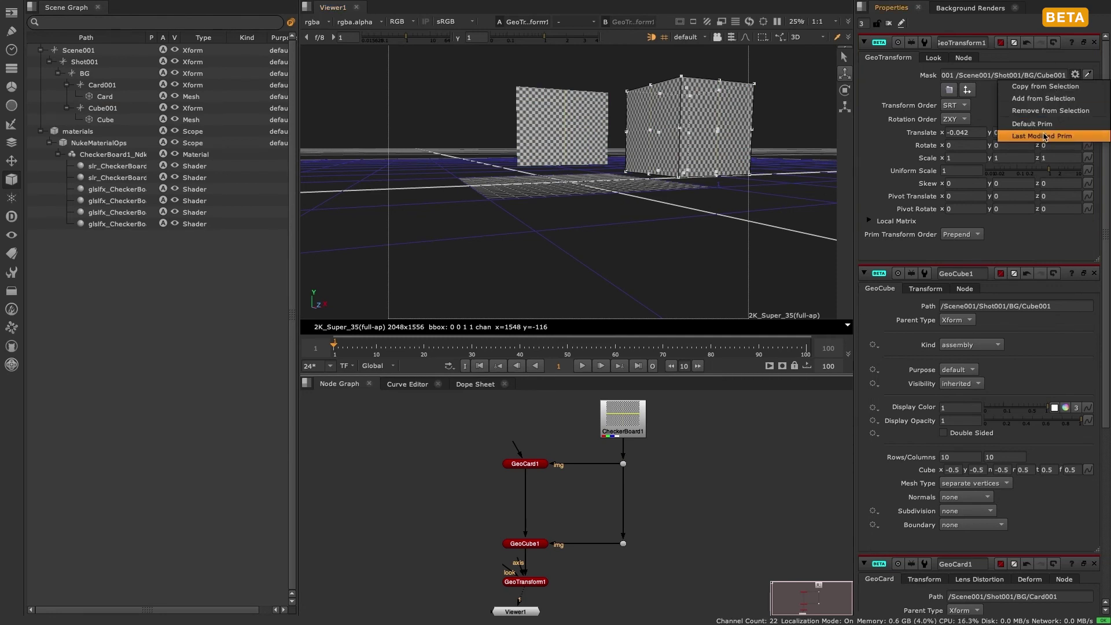
click(1045, 136)
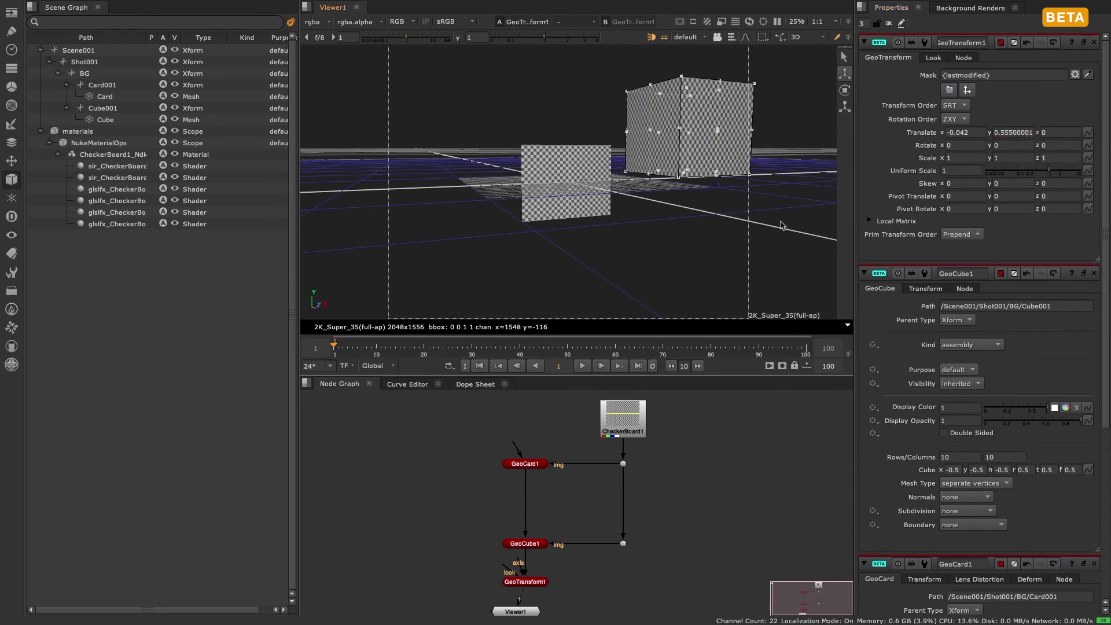